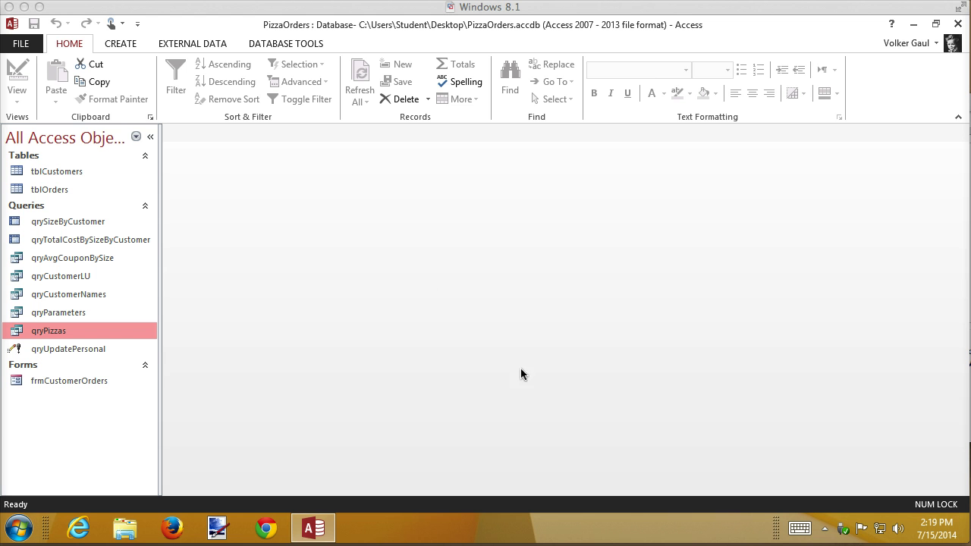
Open tblCustomers in Datasheet View and scroll to the end of its 140 records
click(51, 173)
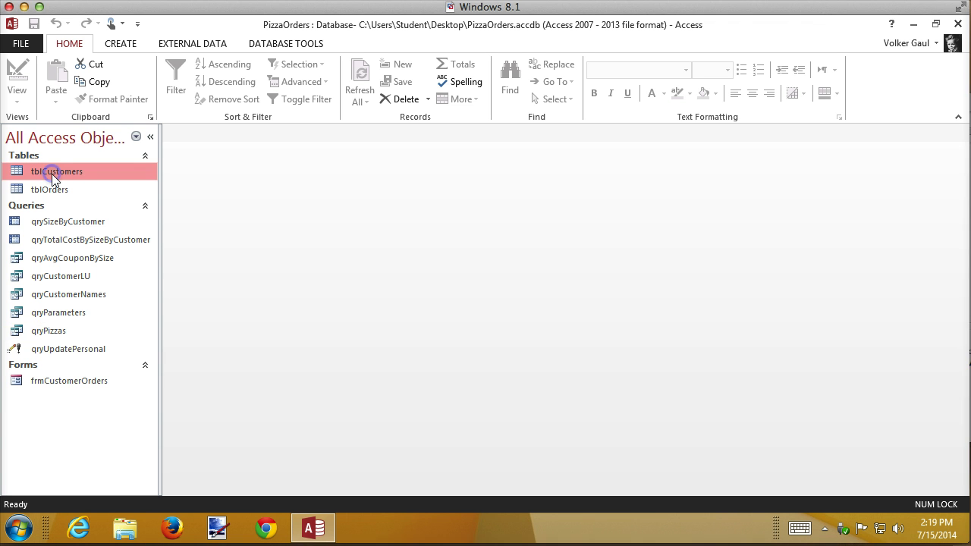
double_click(52, 173)
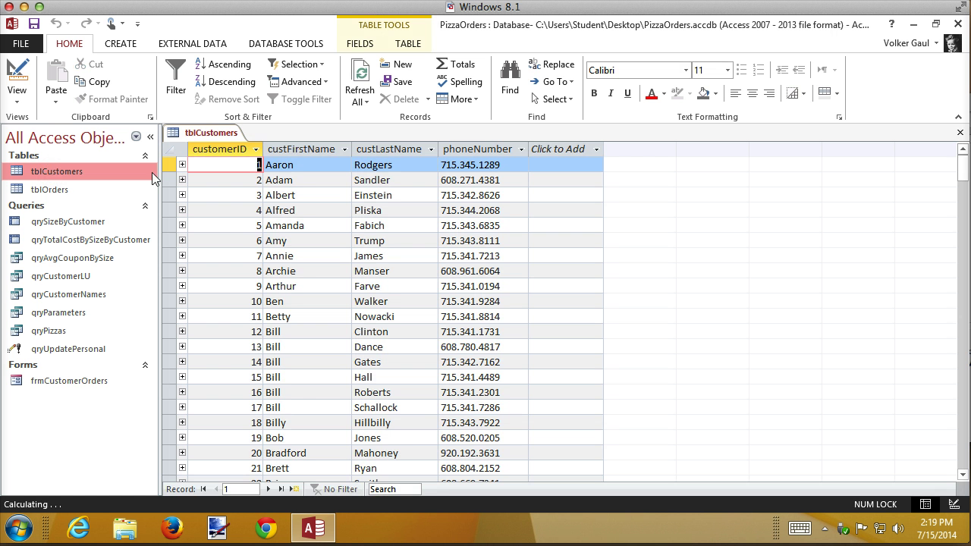
scroll(235, 322, down, 20)
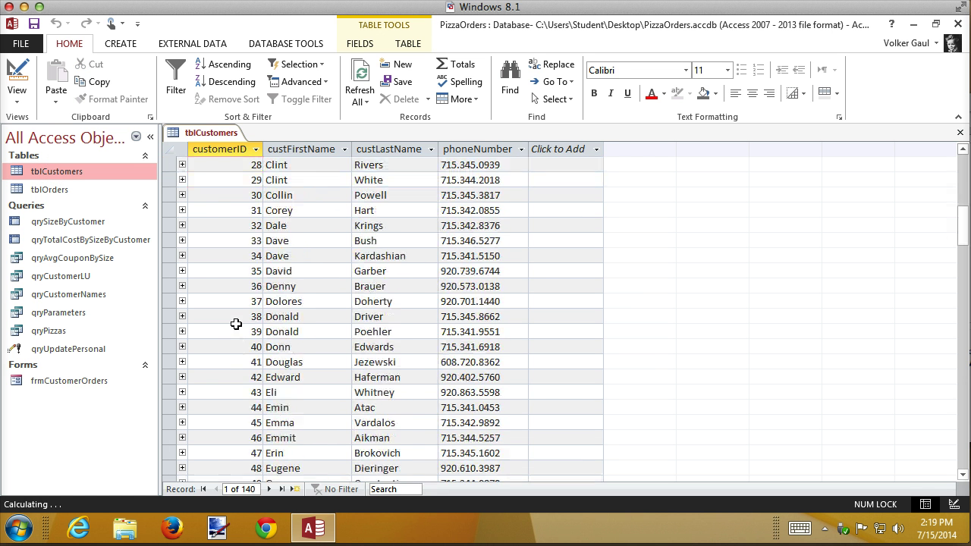
scroll(236, 324, down, 20)
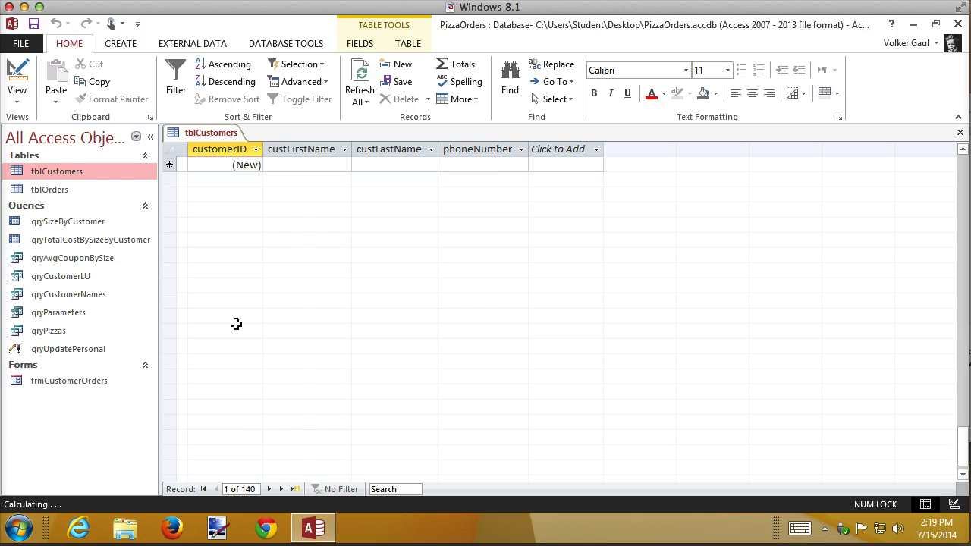
Type a test entry 'XCv' in the new-record row, then cancel it, leaving the data unchanged
click(290, 440)
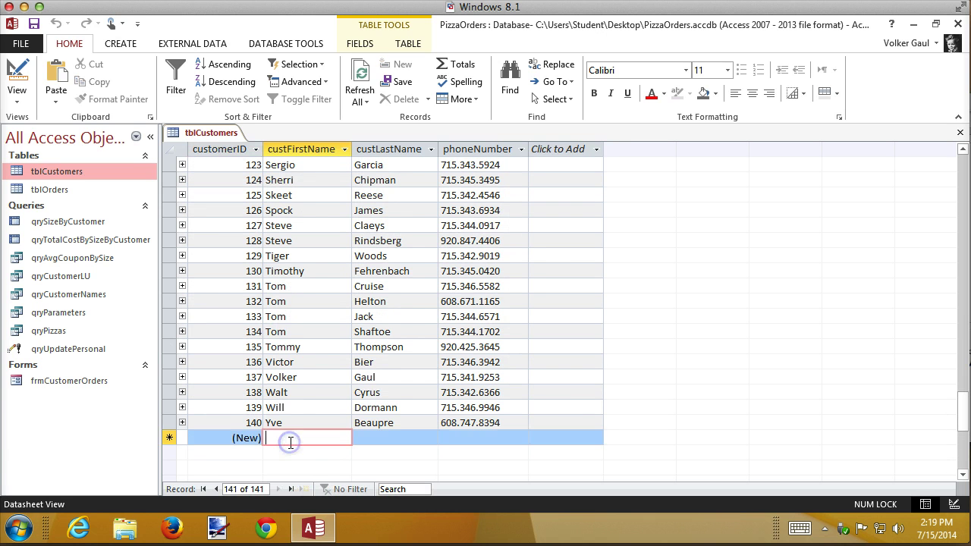
text(XCv)
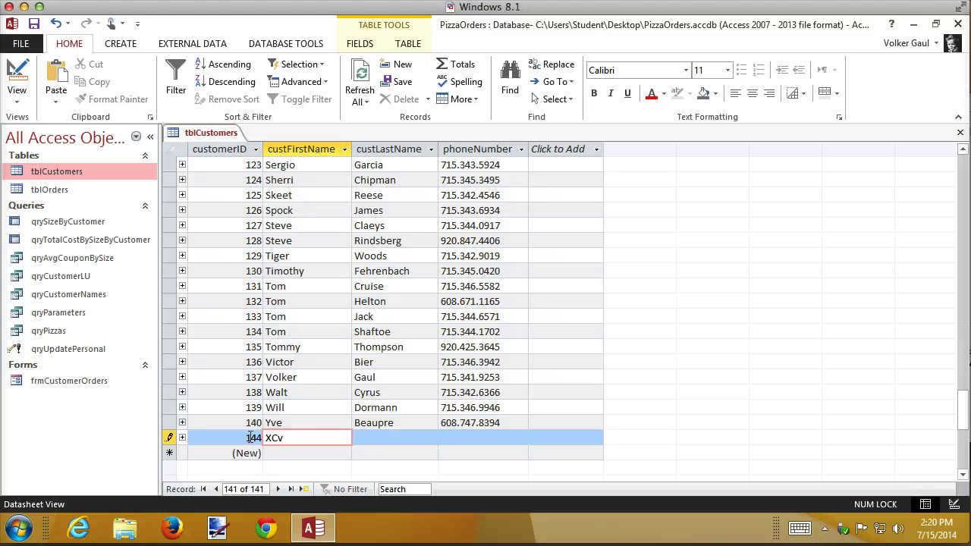
key(Escape)
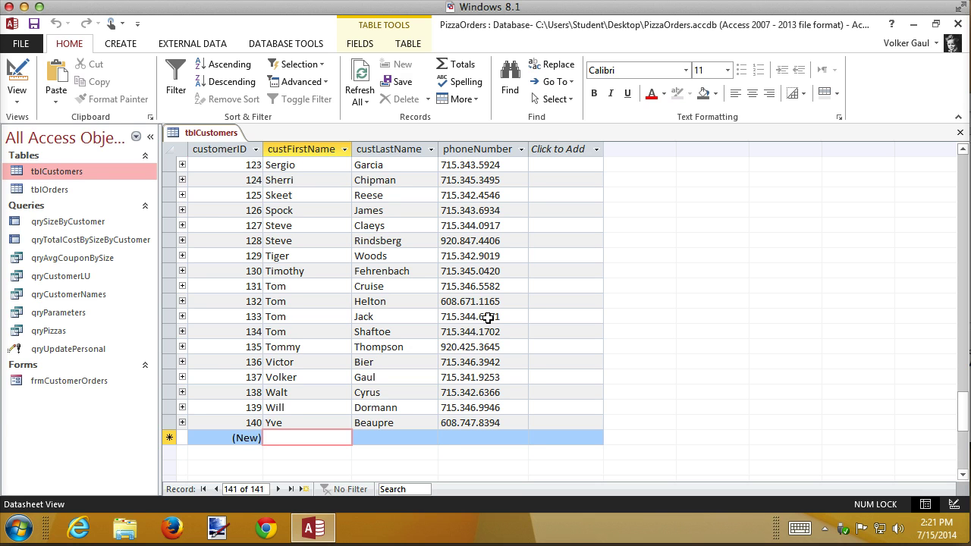
Close tblCustomers and open the New Query dialog from the Create tab's Query Wizard
click(961, 135)
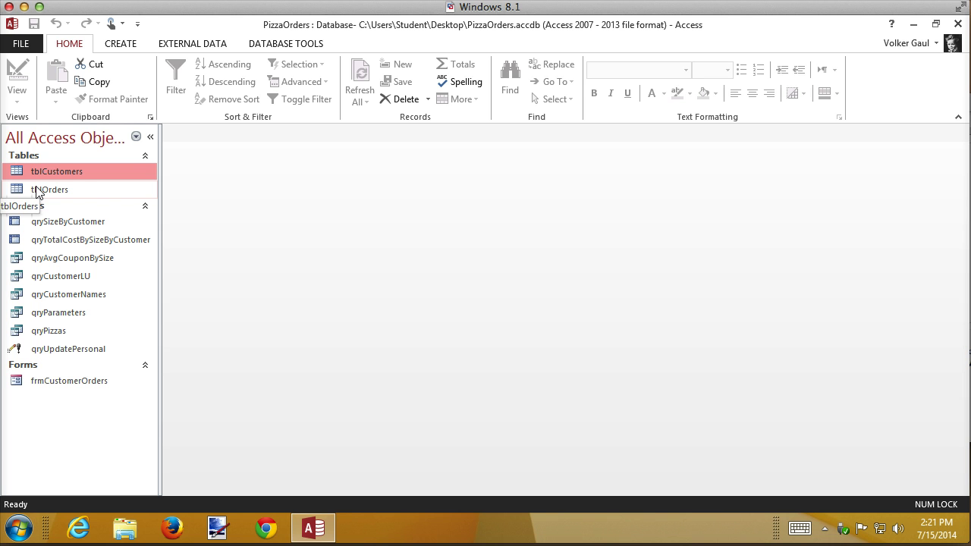
click(120, 47)
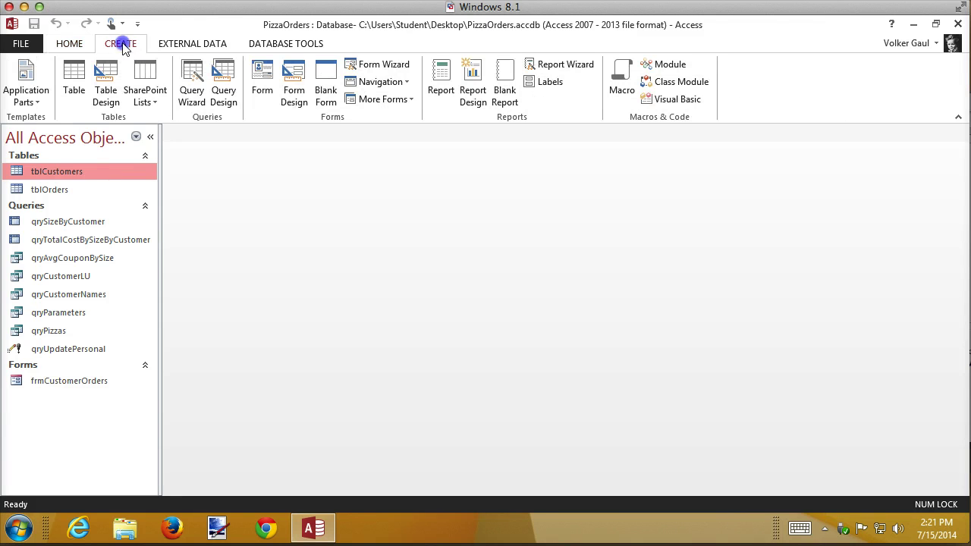
click(195, 75)
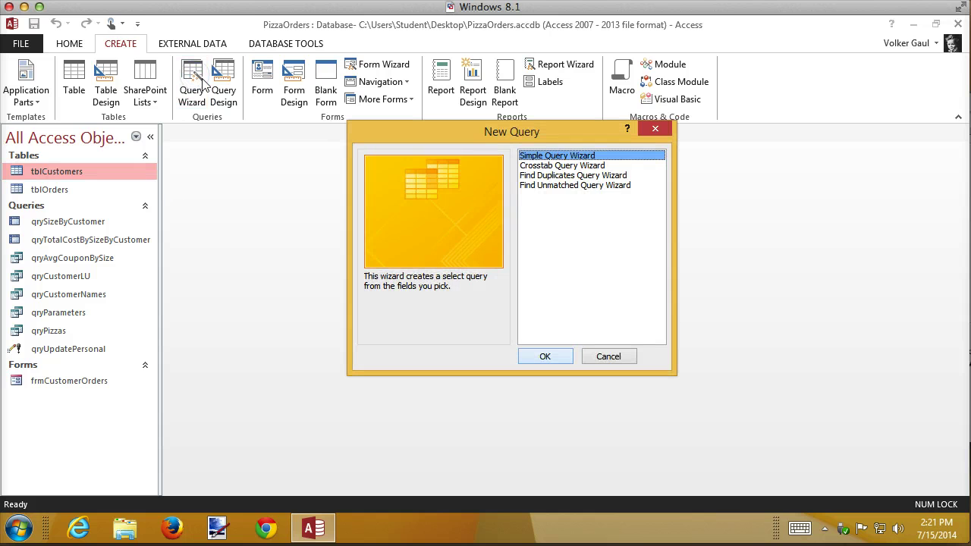
Start the Find Duplicates Query Wizard on tblOrders and advance to choosing fields
double_click(564, 175)
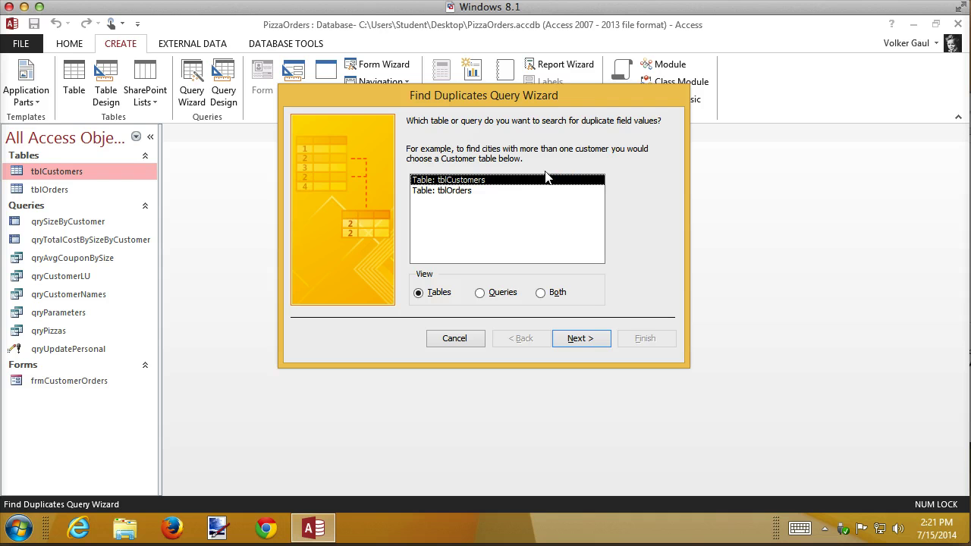
click(447, 192)
click(570, 340)
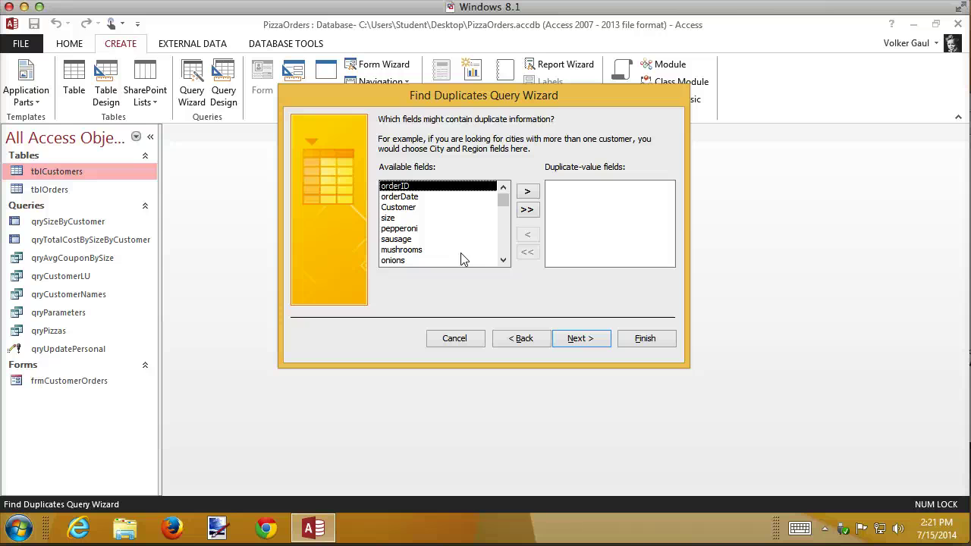
Set orderDate and Customer as the duplicate-value fields and continue
click(411, 196)
click(527, 191)
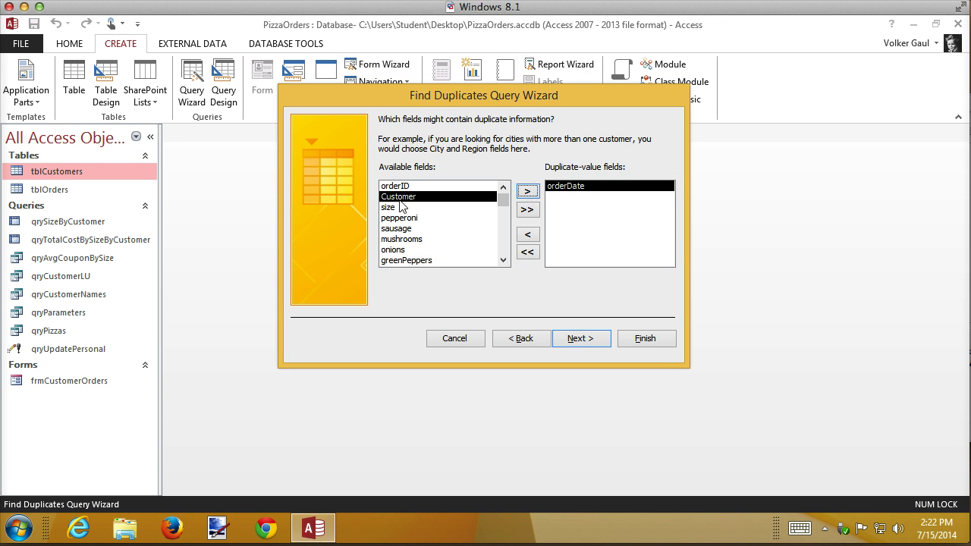
click(527, 191)
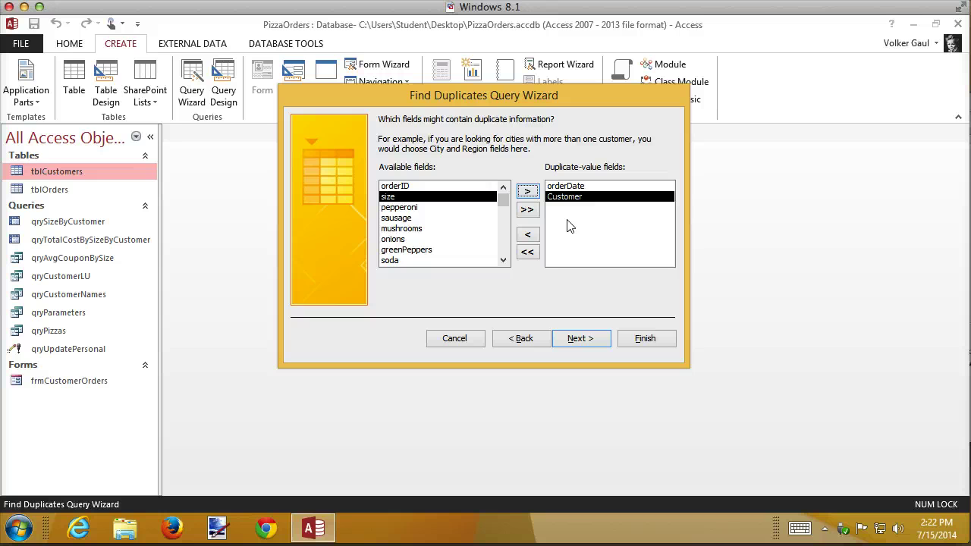
click(582, 340)
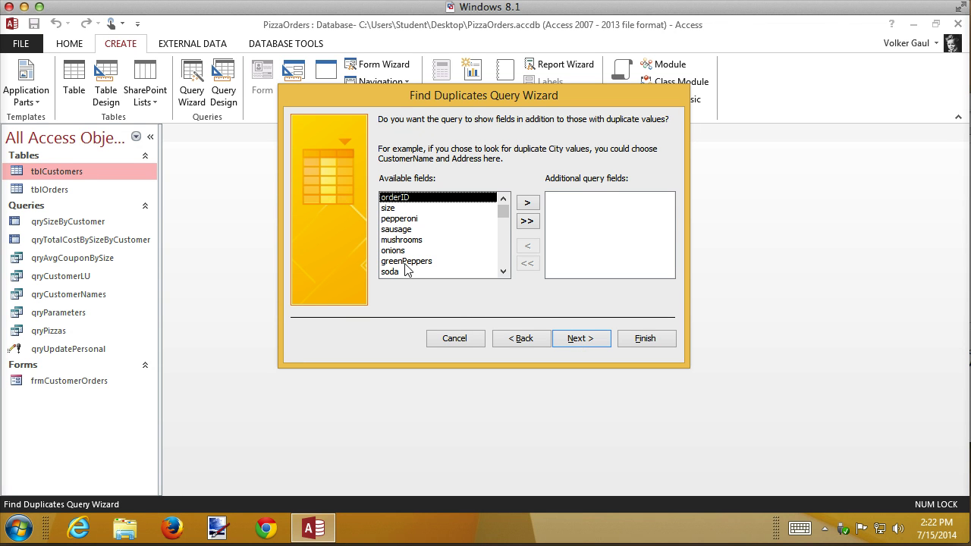
Add size and orderTotal as extra fields shown by the duplicate-orders query
double_click(395, 211)
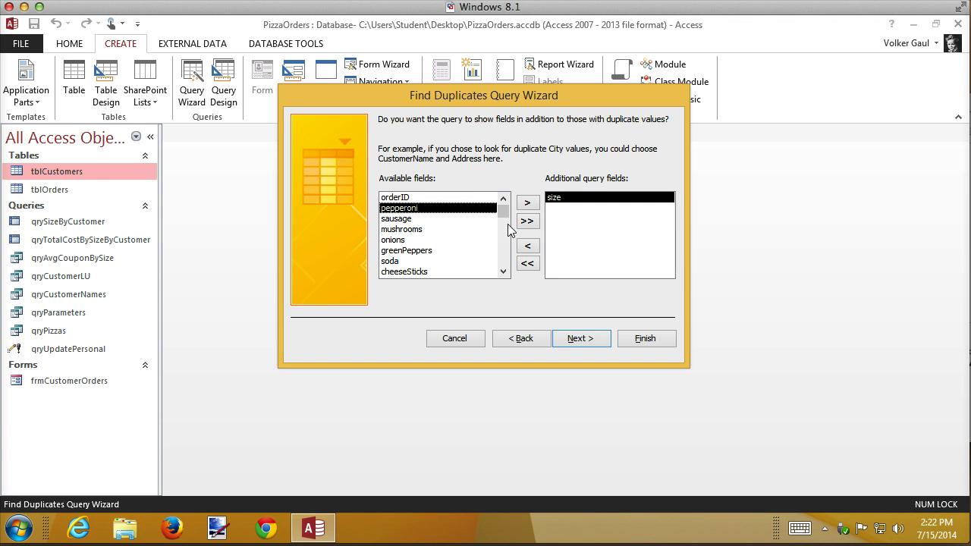
scroll(503, 255, down, 2)
click(400, 271)
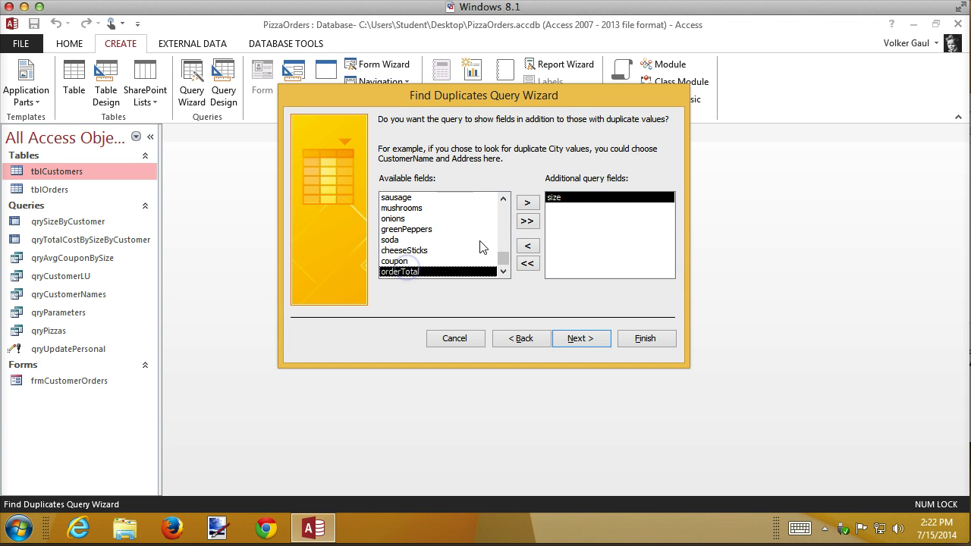
click(528, 203)
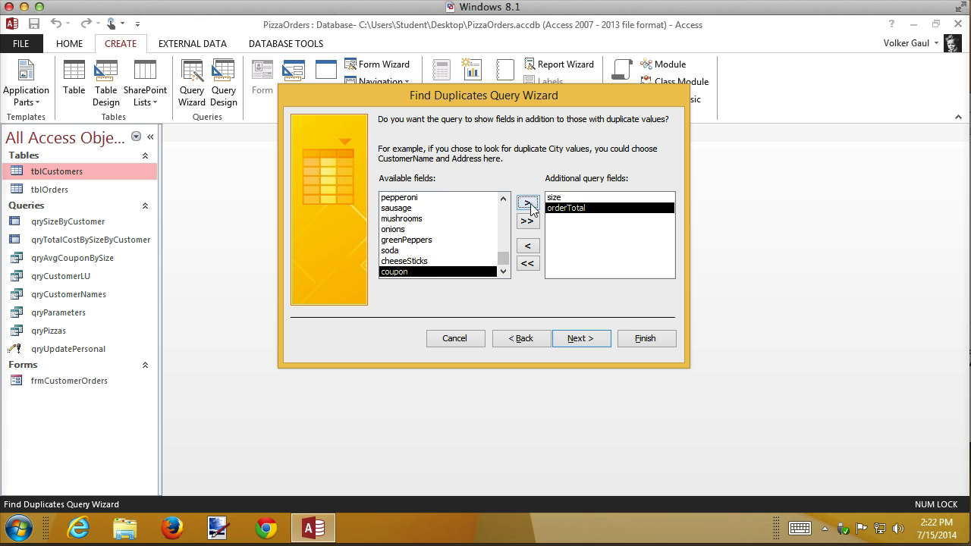
click(590, 341)
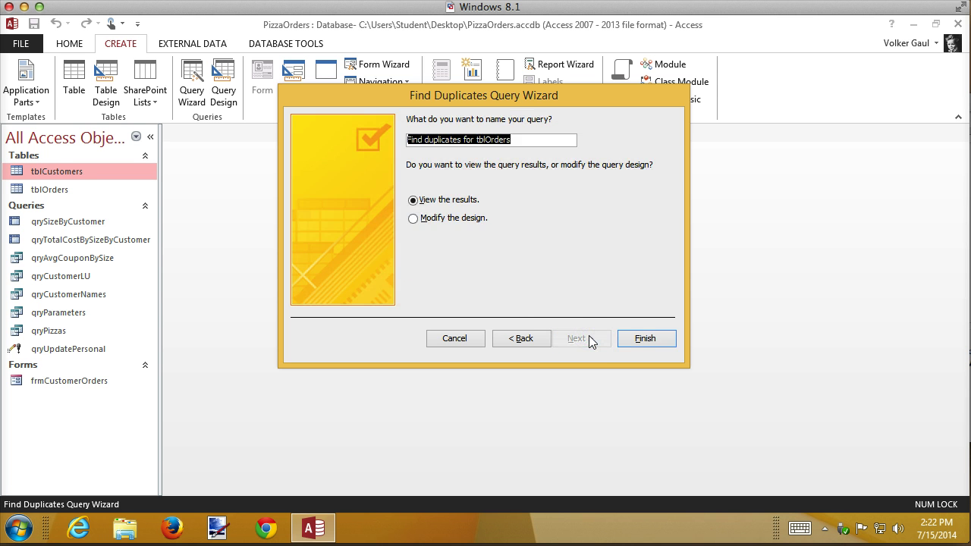
Name the query qryDuplicateOrders and finish to view its results
text(qry)
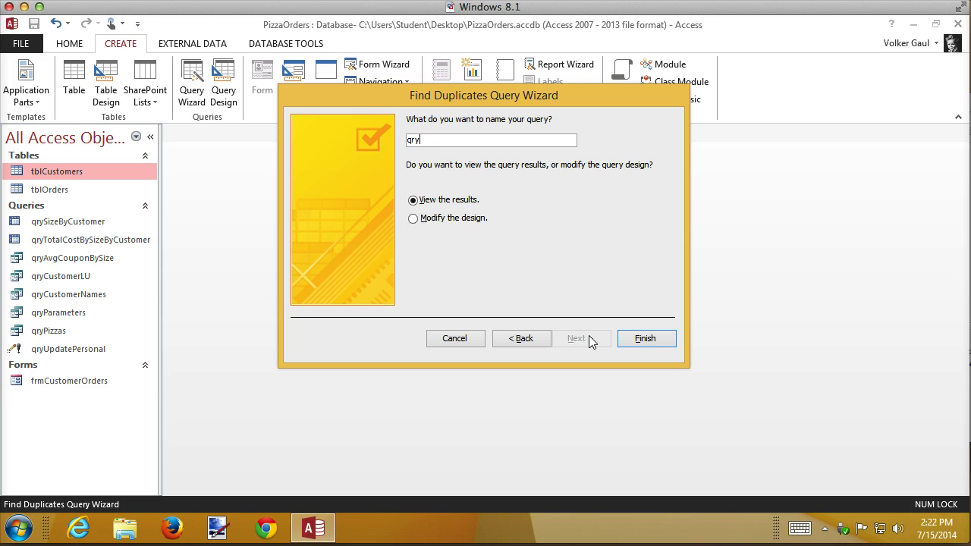
text(DuplicateOrders)
click(632, 343)
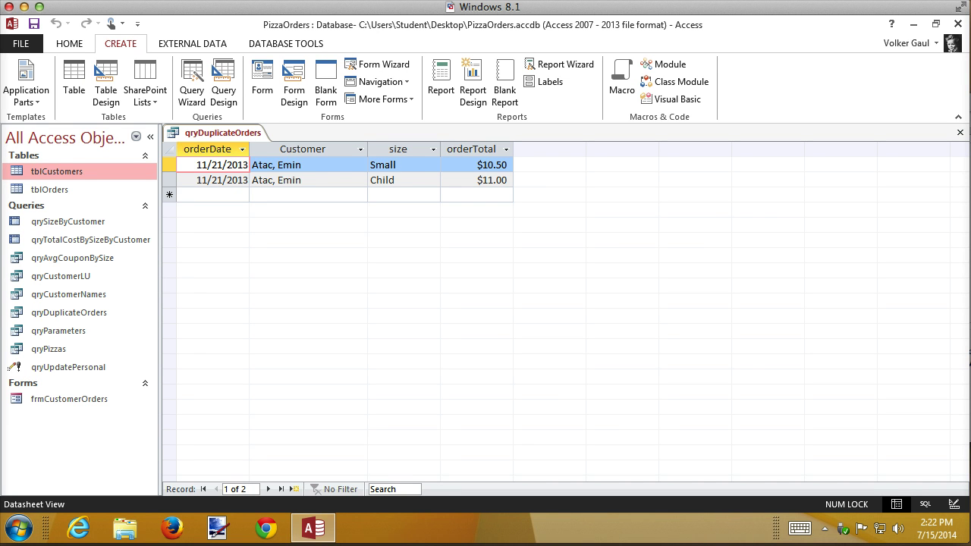
Inspect the two 11/21/2013 orders from one customer, then switch qryDuplicateOrders to Design View
drag(331, 165, 306, 151)
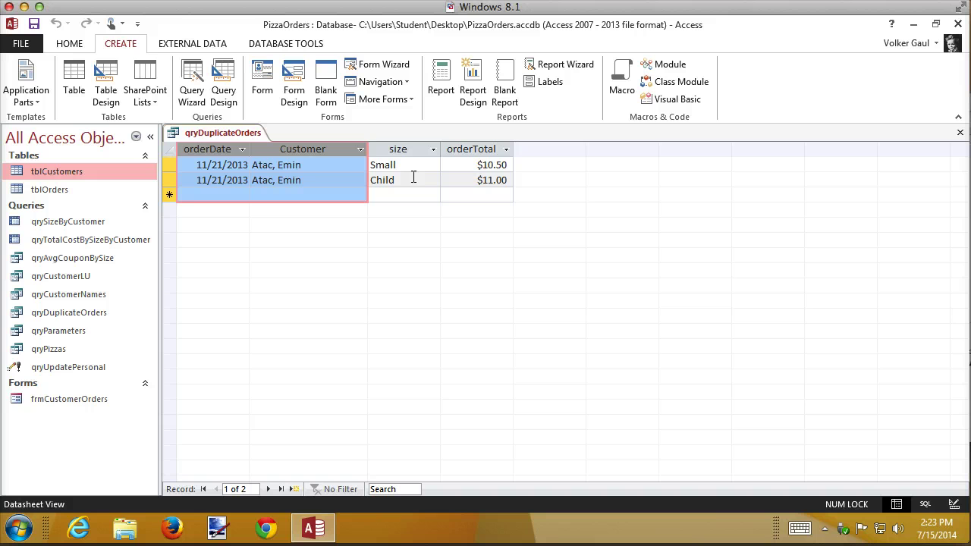
click(336, 179)
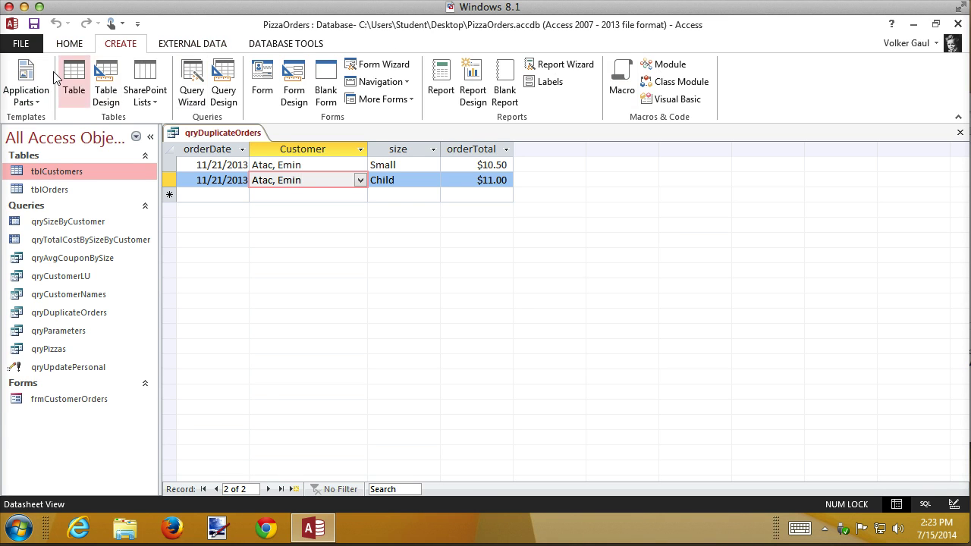
click(68, 43)
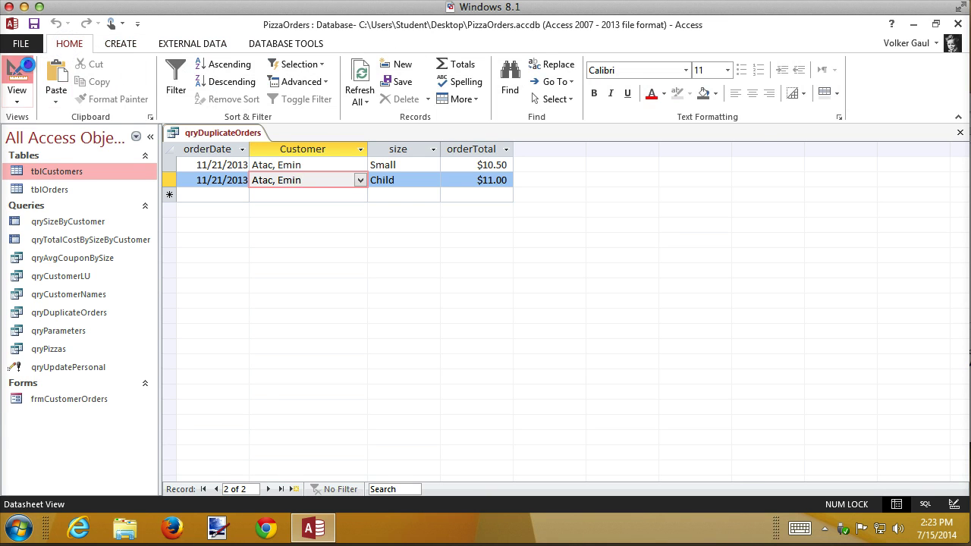
click(23, 70)
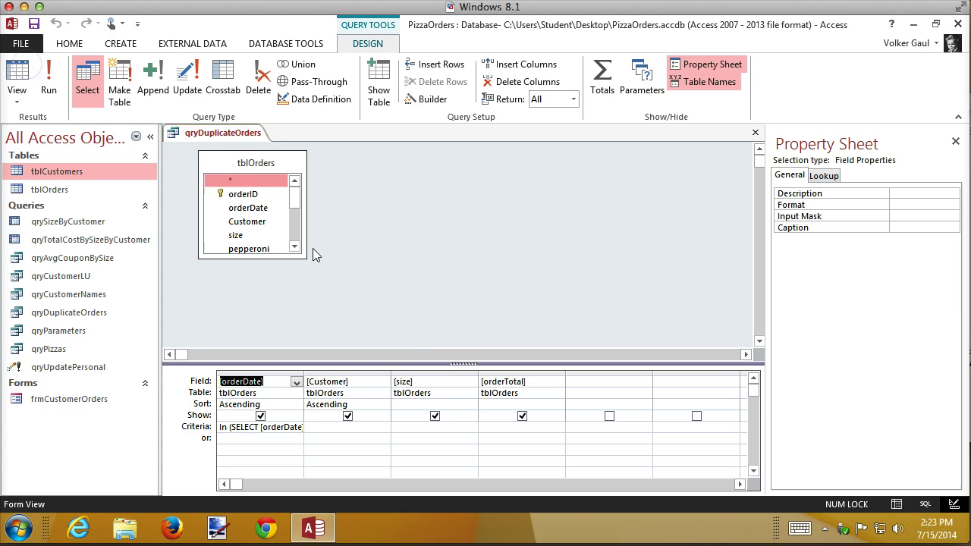
Widen the orderDate column in the design grid to read its In (SELECT [orderDate]…) criterion
double_click(304, 374)
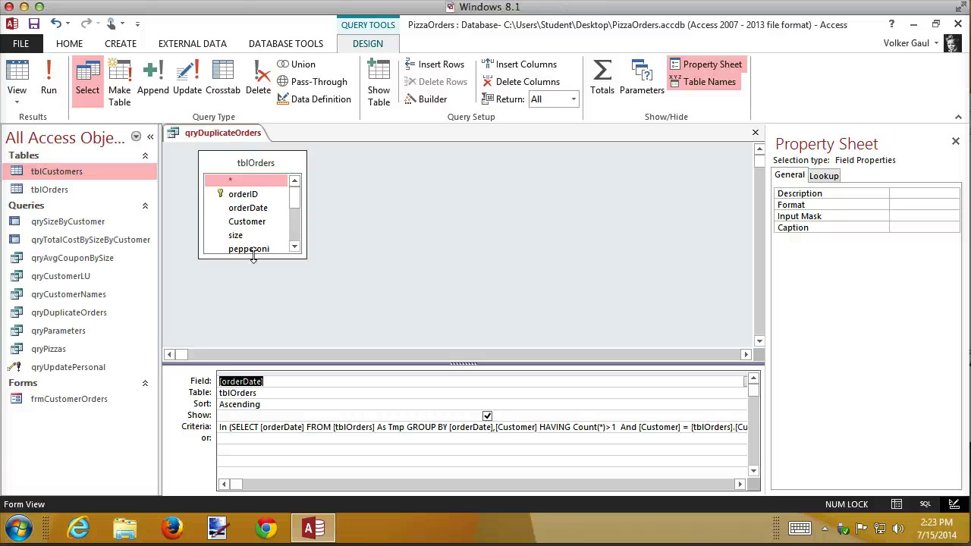
Close qryDuplicateOrders and start a new Find Duplicates Query Wizard on tblCustomers
click(755, 134)
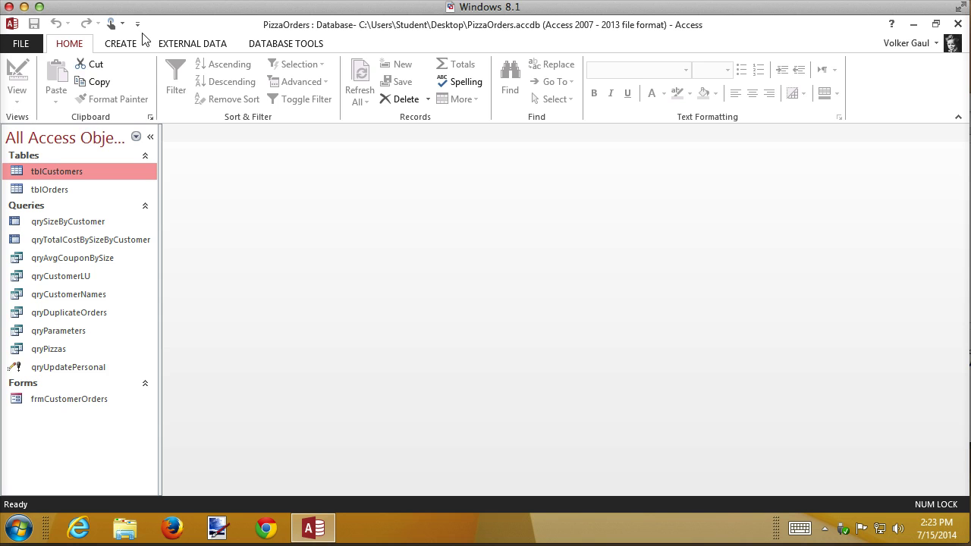
click(121, 43)
click(192, 80)
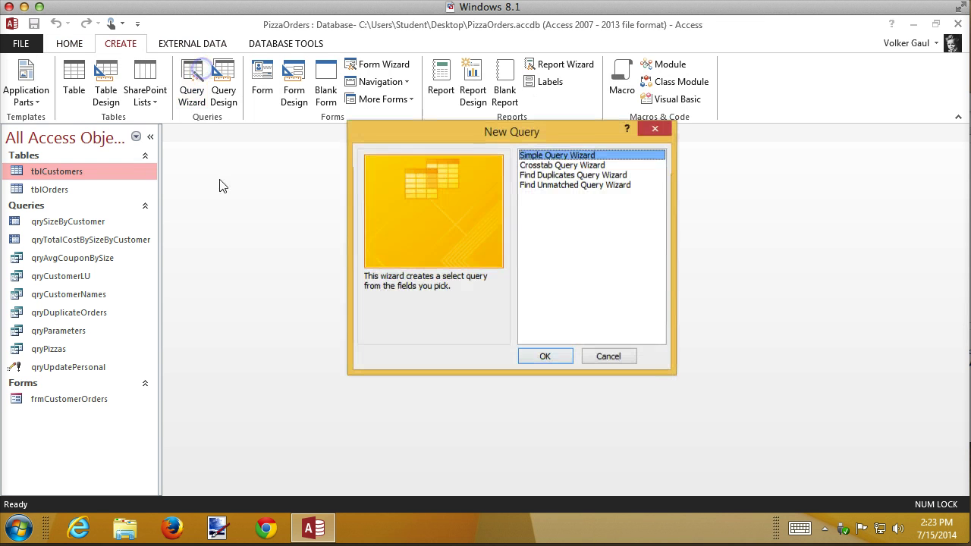
click(576, 176)
click(568, 356)
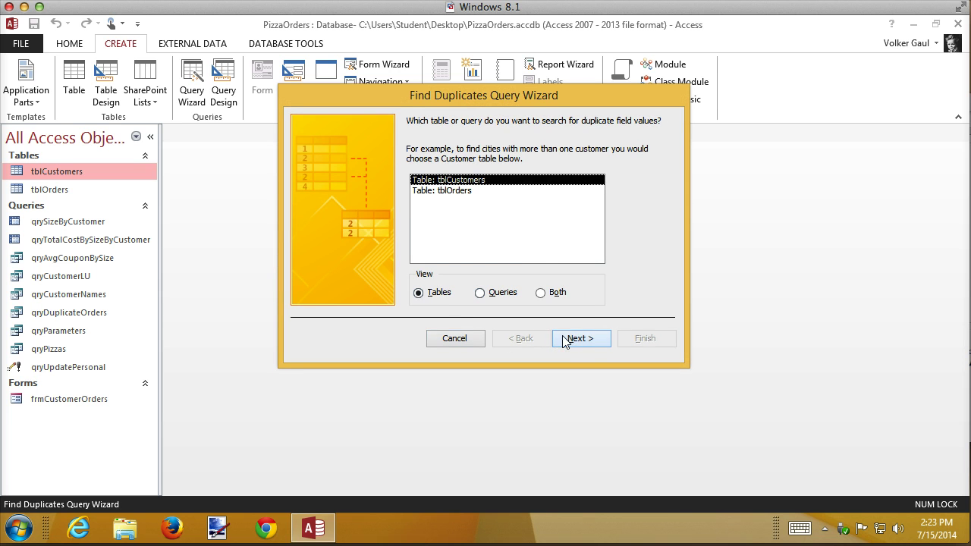
click(582, 339)
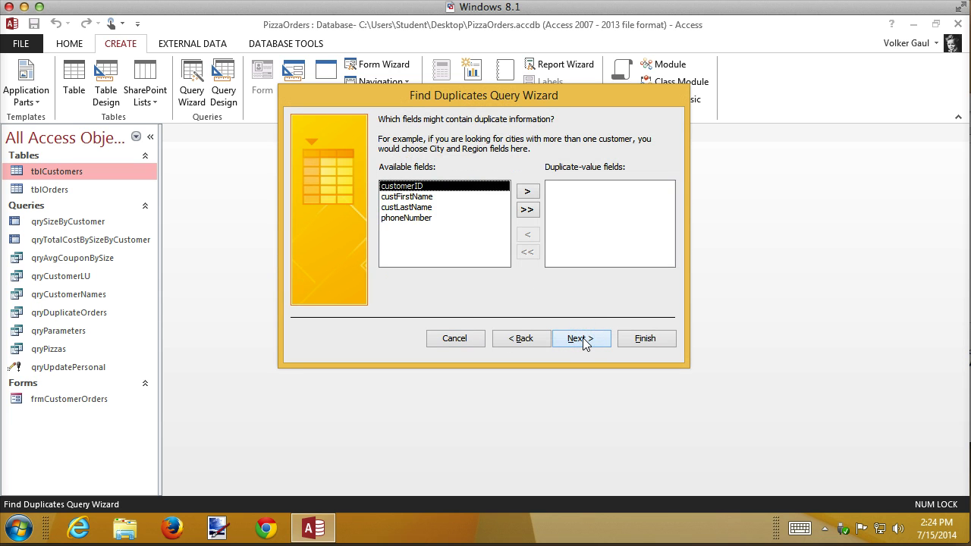
Match on custFirstName and custLastName, also show phoneNumber, and save as qryDuplicateCustomer
double_click(424, 197)
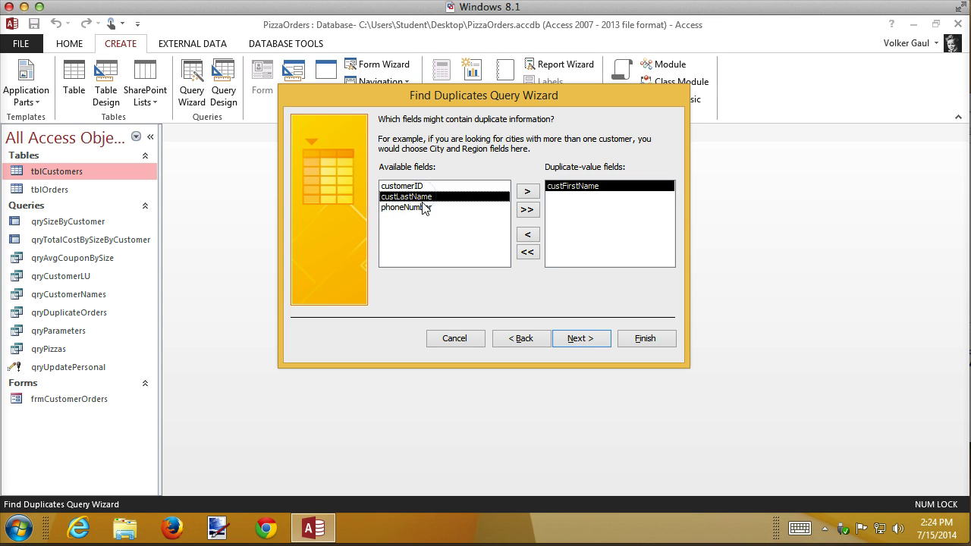
double_click(425, 197)
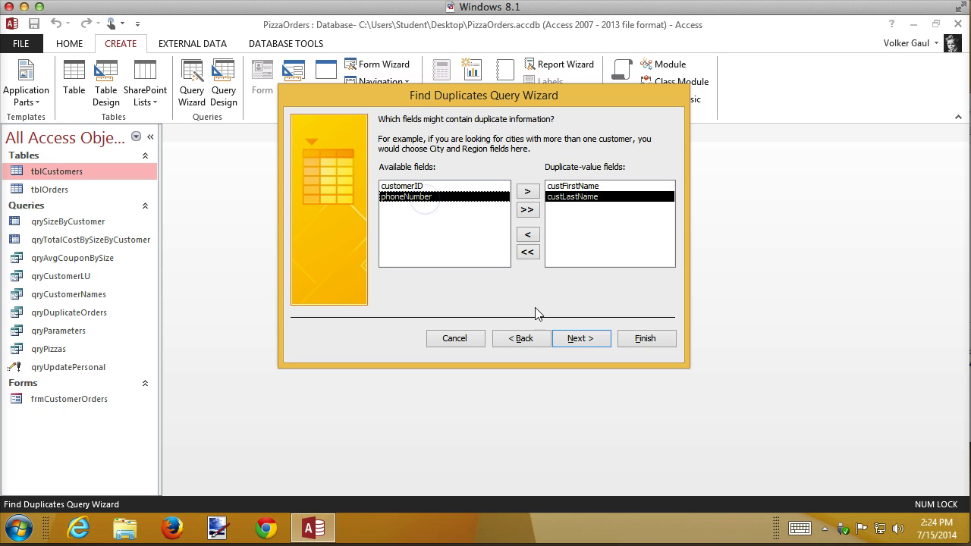
click(585, 338)
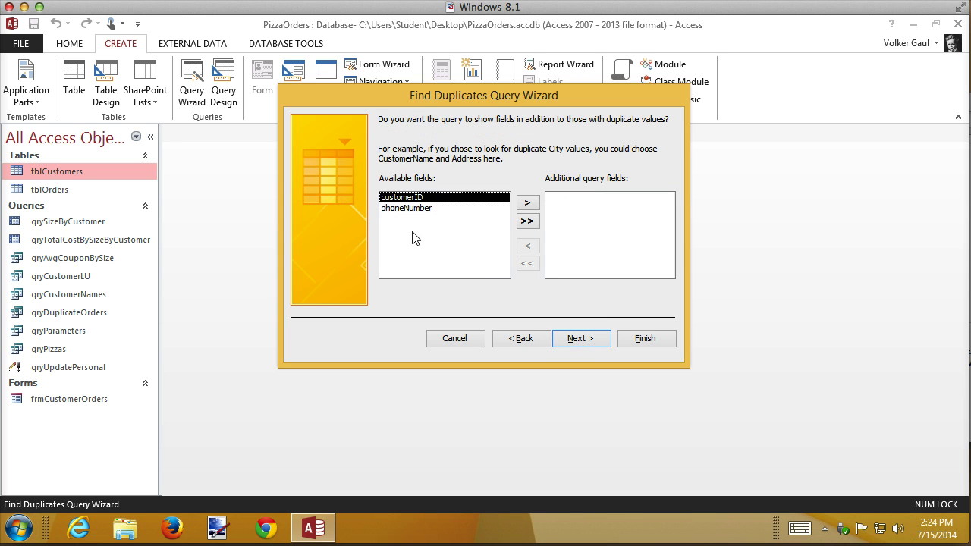
click(411, 208)
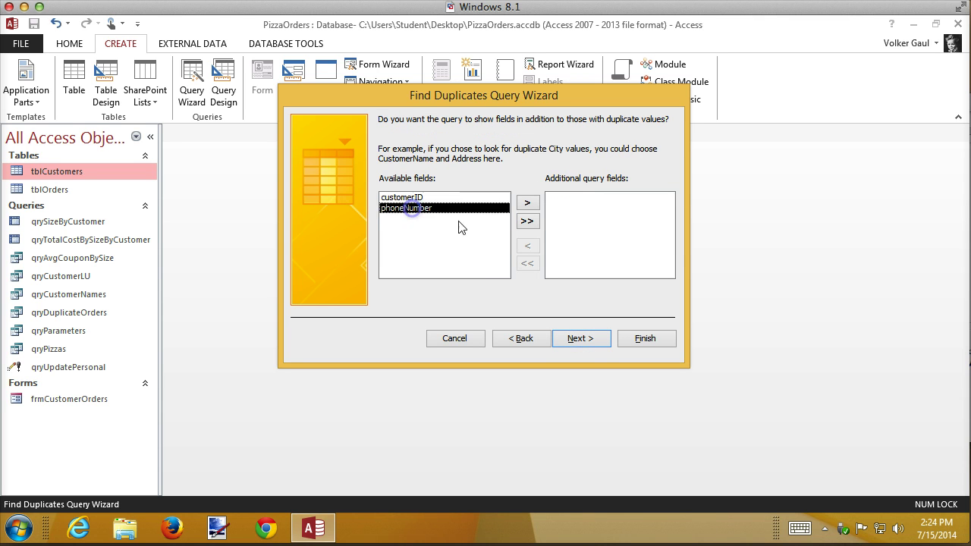
click(528, 203)
click(580, 339)
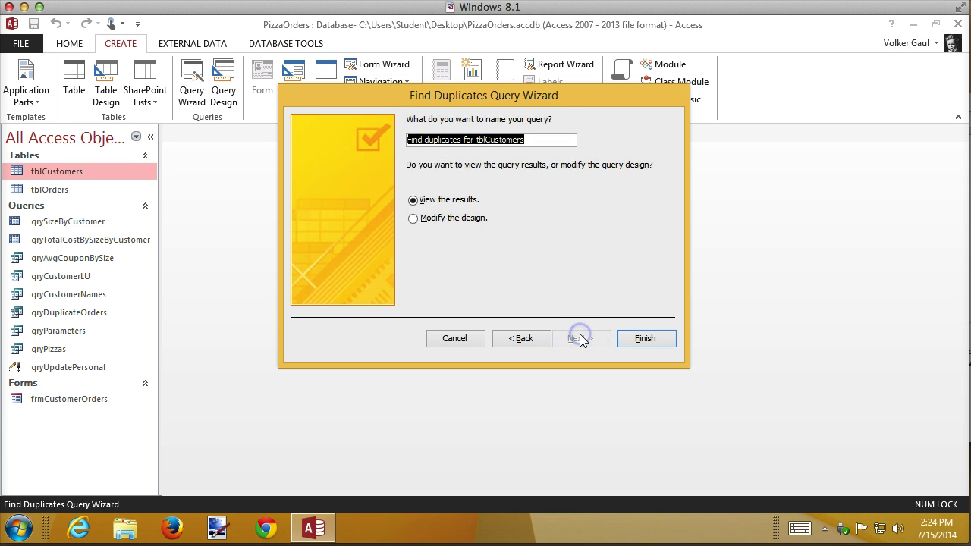
text(qry)
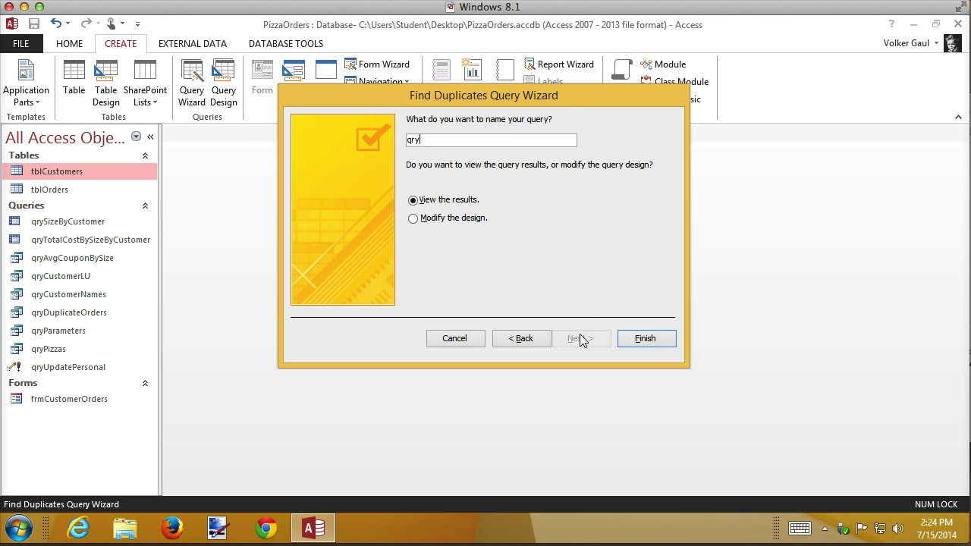
text(DuplicateCustomer)
key(Return)
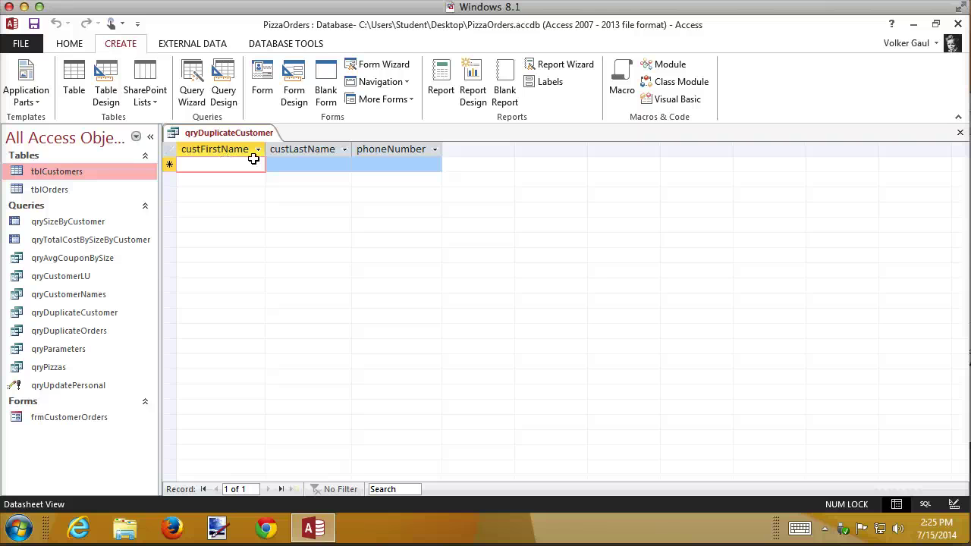
Add tblCustomers record 145 with an existing customer's first and last name and a different phone number, then close the table
double_click(38, 172)
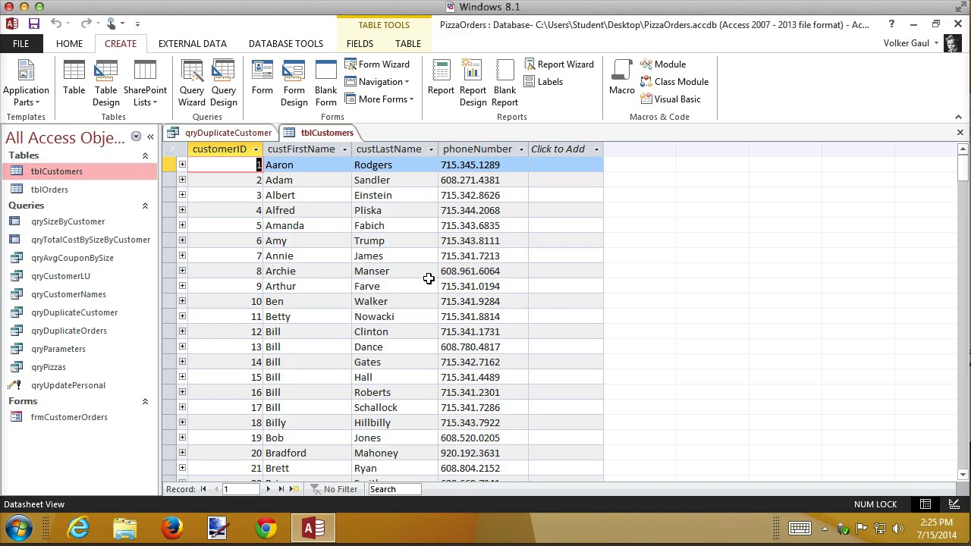
scroll(429, 280, down, 18)
scroll(332, 407, down, 20)
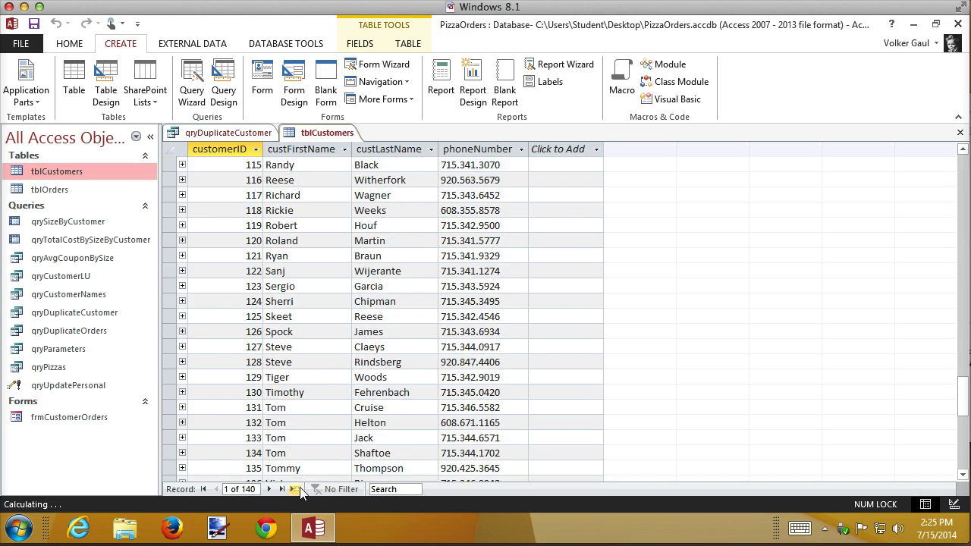
click(298, 489)
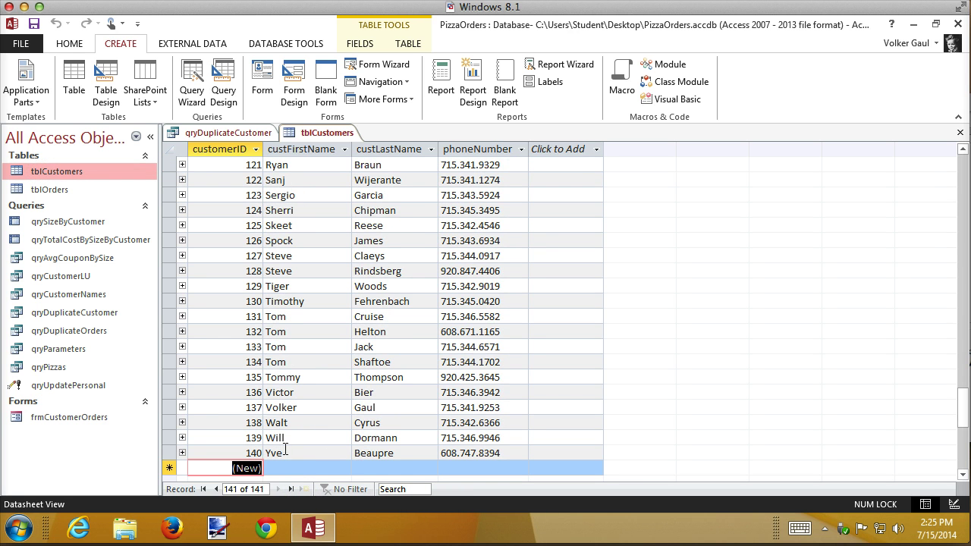
click(280, 467)
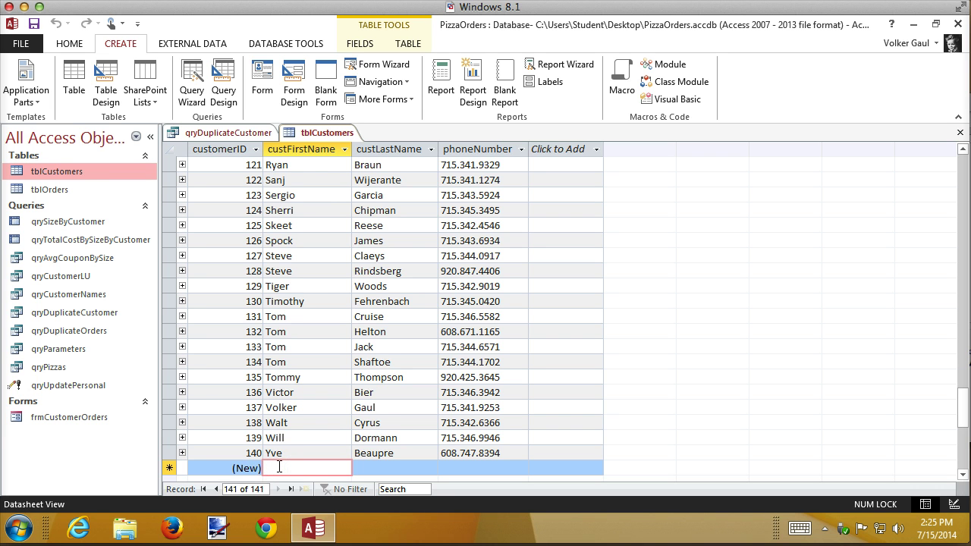
key(Tab)
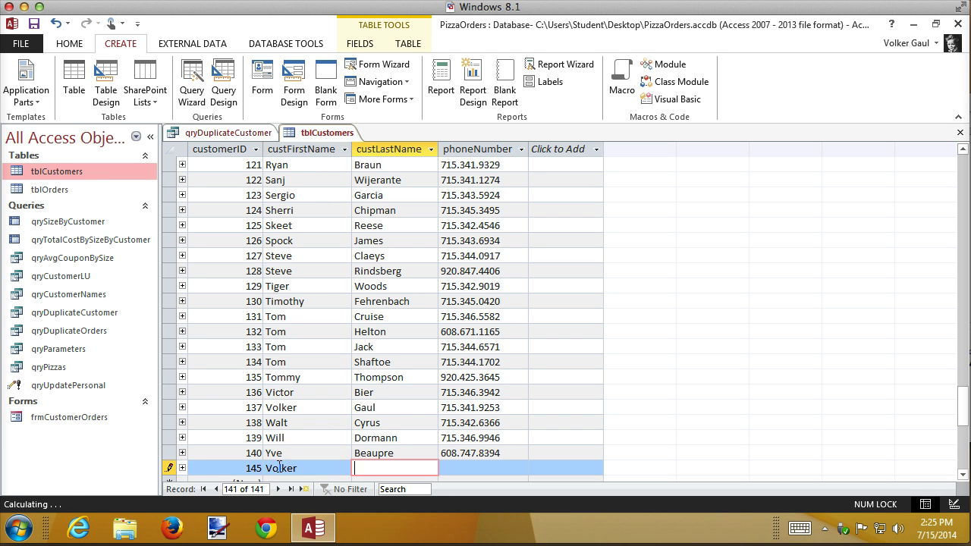
key(Tab)
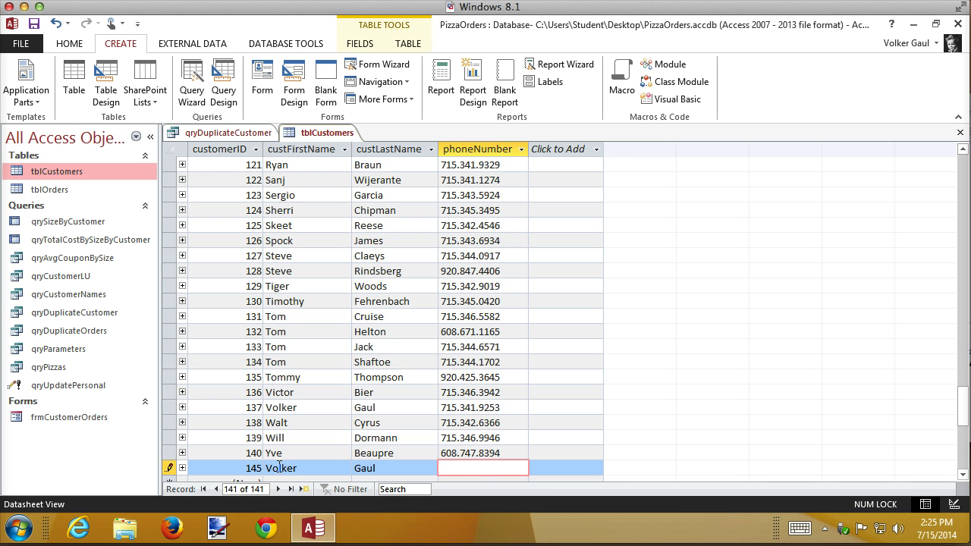
key(Tab)
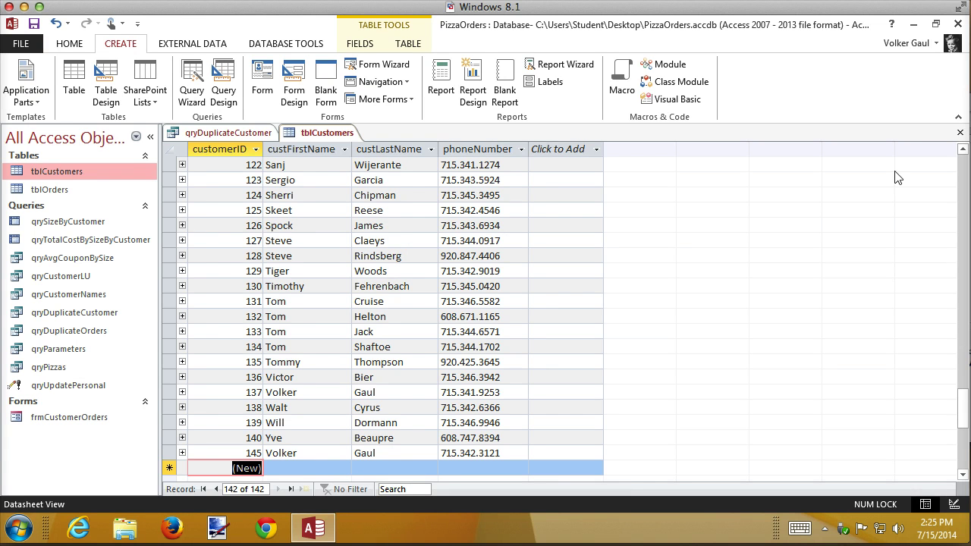
click(962, 135)
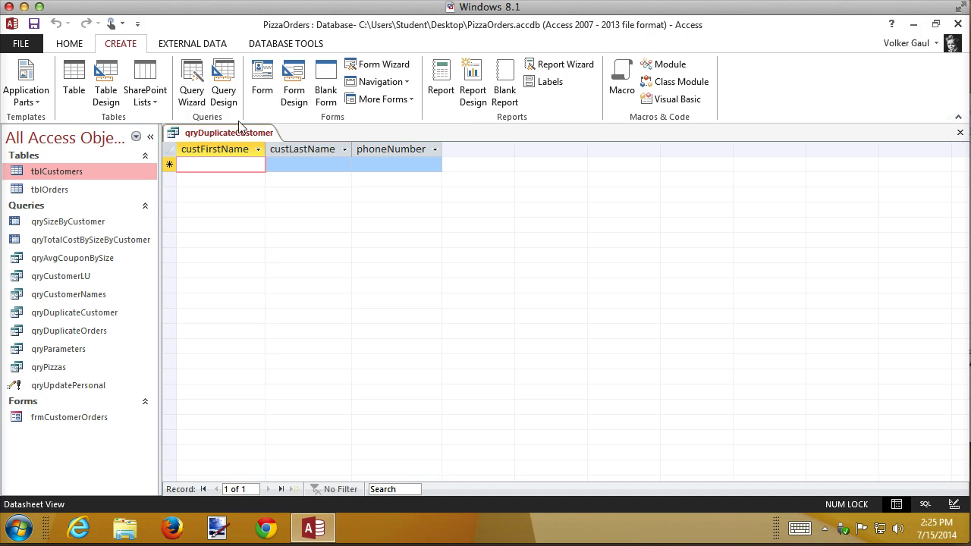
Close the qryDuplicateCustomer datasheet so the workspace has no open objects
click(66, 43)
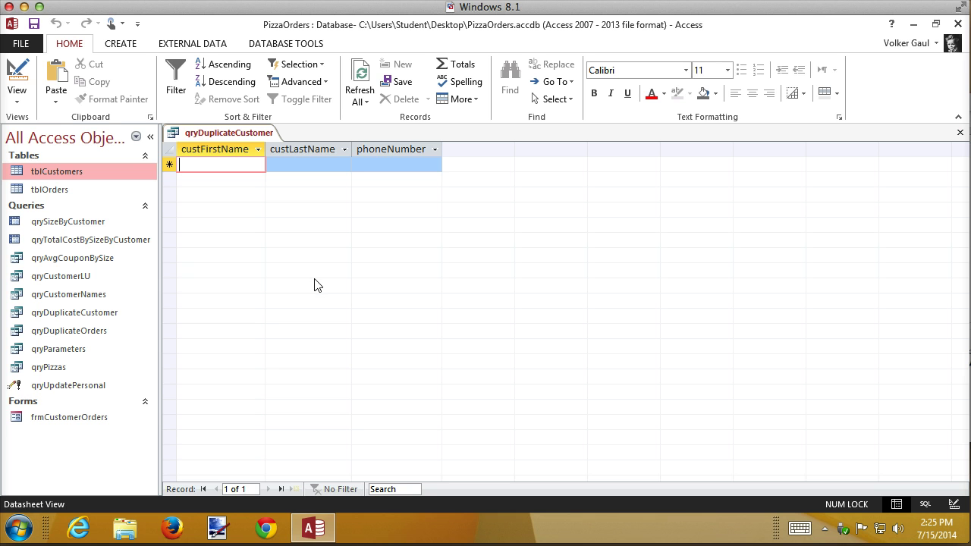
click(960, 132)
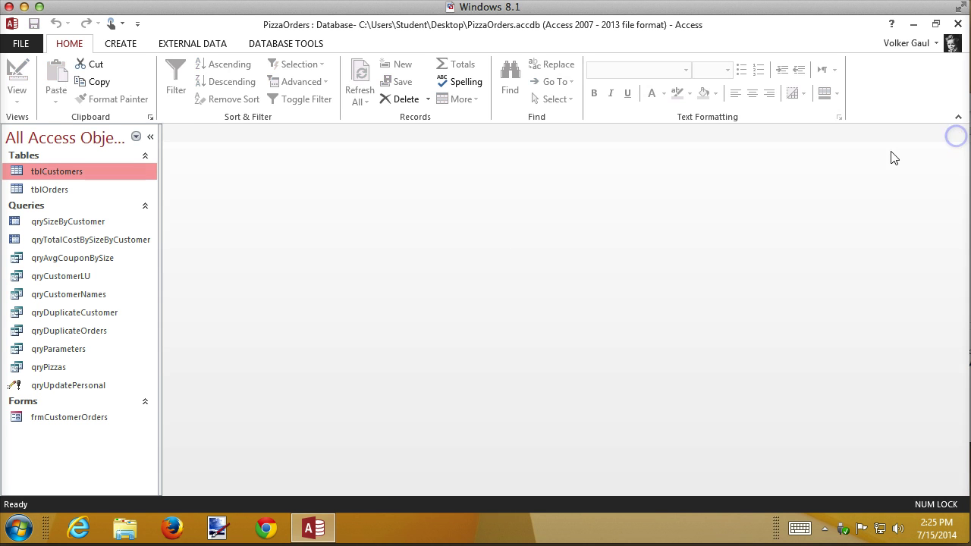
Rerun qryDuplicateCustomer to show two same-name customer records with different phone numbers
double_click(76, 321)
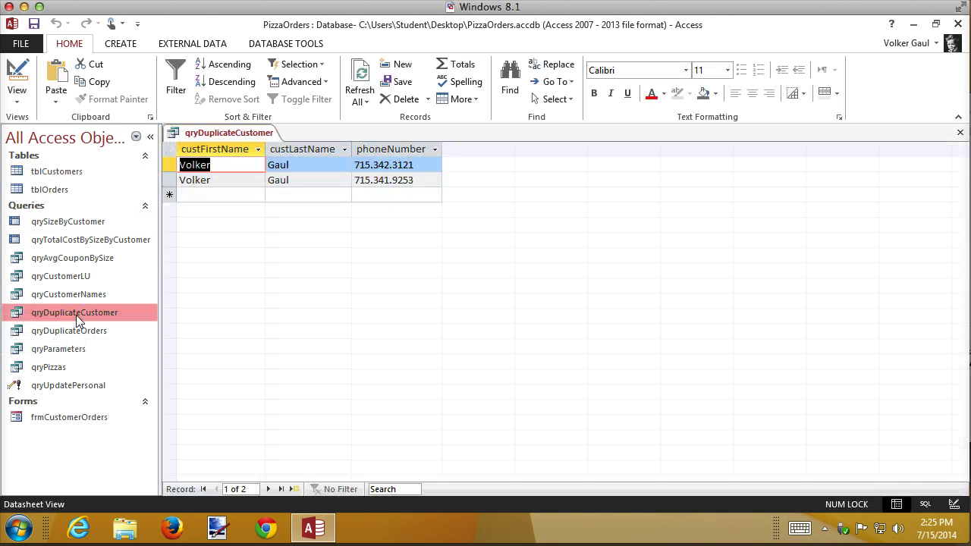